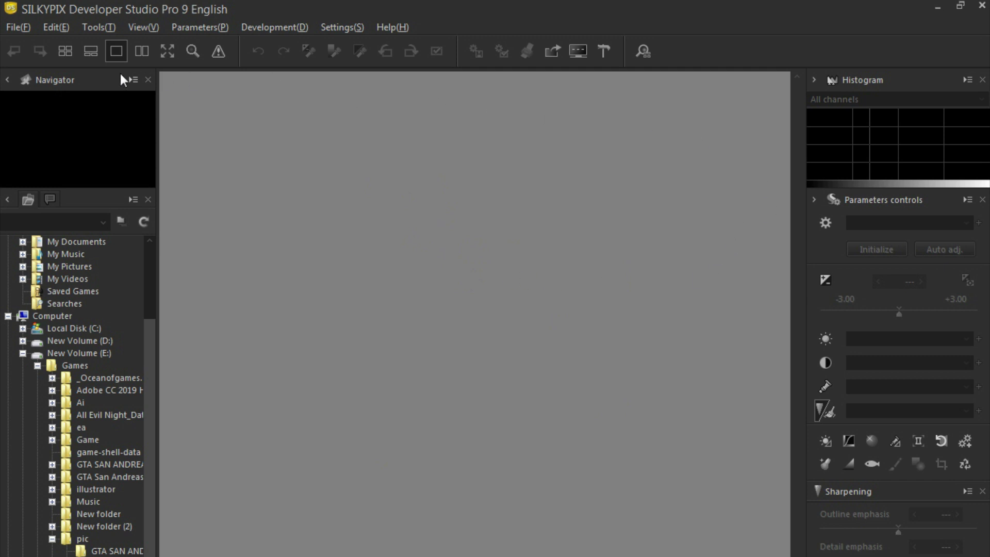
# Browse through SILKYPIX's main menus and close them again.
pyautogui.click(18, 27)
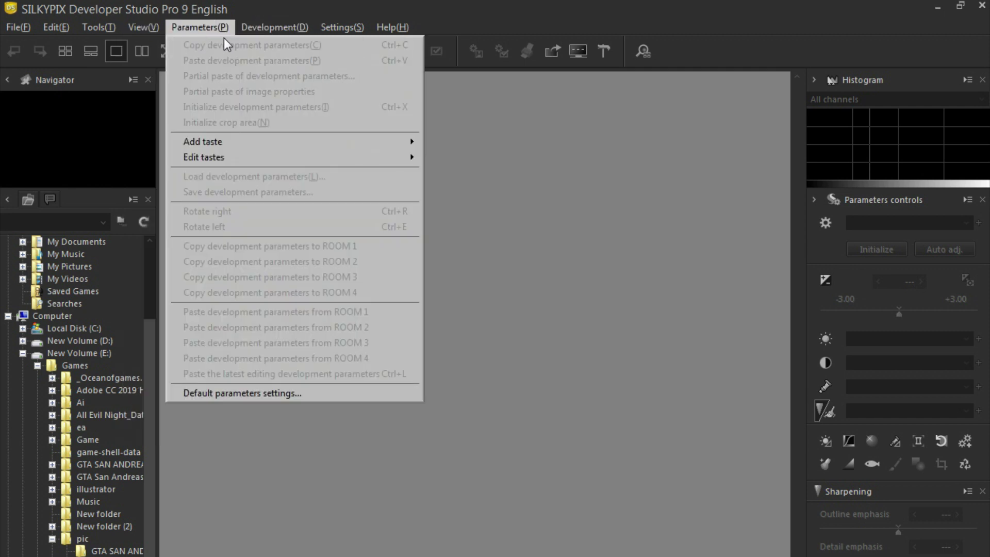
pyautogui.moveTo(393, 27)
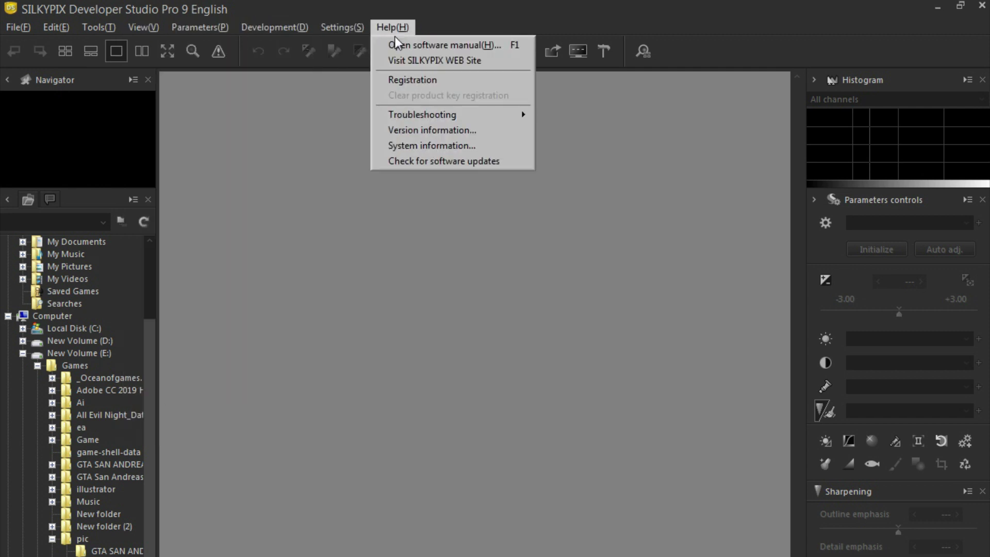
pyautogui.press('Escape')
pyautogui.press('Left')
pyautogui.press('Left')
pyautogui.press('Left')
pyautogui.press('Escape')
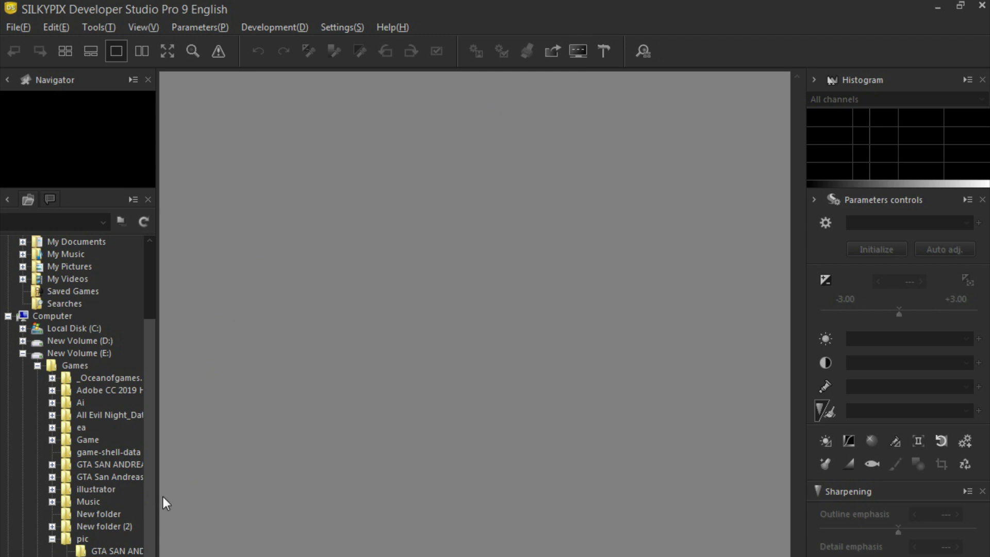
# Show the house folder's first photo with a thumbnail strip in Combination mode.
pyautogui.scroll(-3, 153, 490)
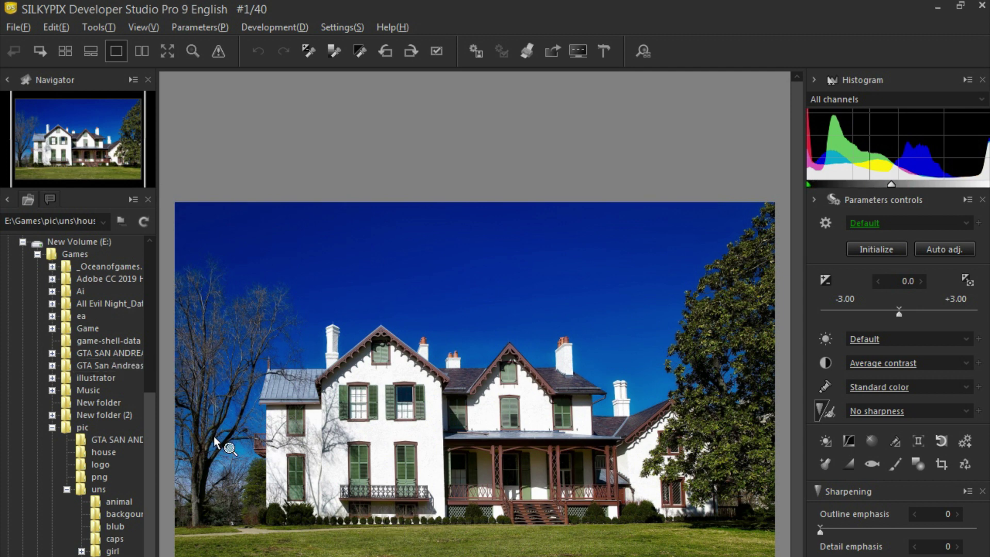
pyautogui.click(99, 50)
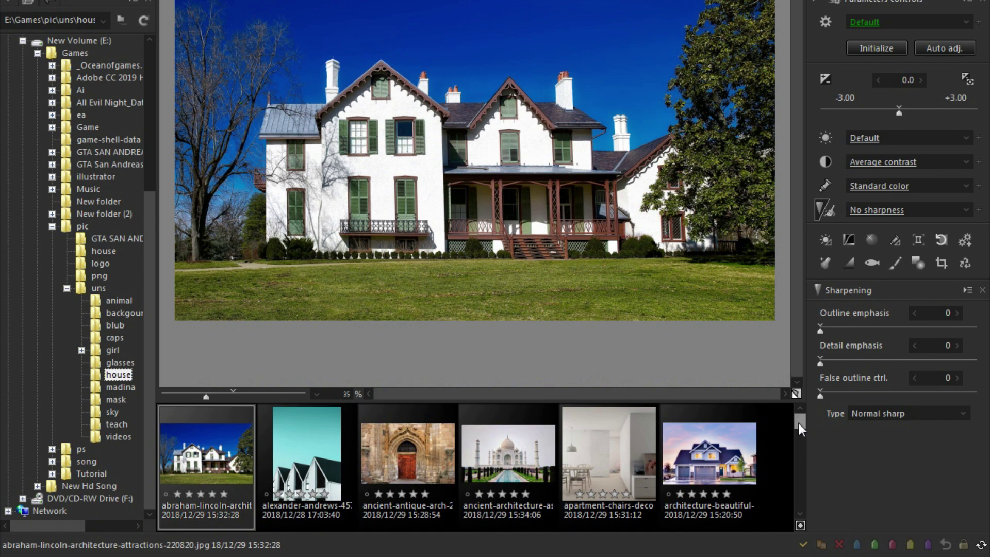
pyautogui.moveTo(799, 423)
pyautogui.mouseDown()
pyautogui.moveTo(797, 491)
pyautogui.moveTo(795, 410)
pyautogui.mouseUp()
# Find boy-child-field-1549974.jpg in the Explorer folder and drag it into SILKYPIX.
pyautogui.click(100, 475)
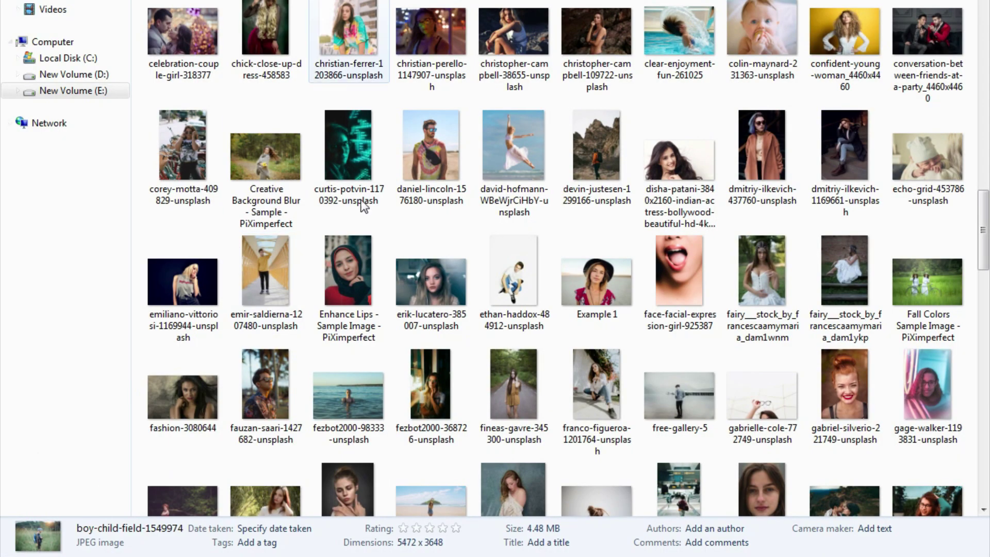
pyautogui.scroll(-5, 283, 300)
pyautogui.scroll(5, 283, 304)
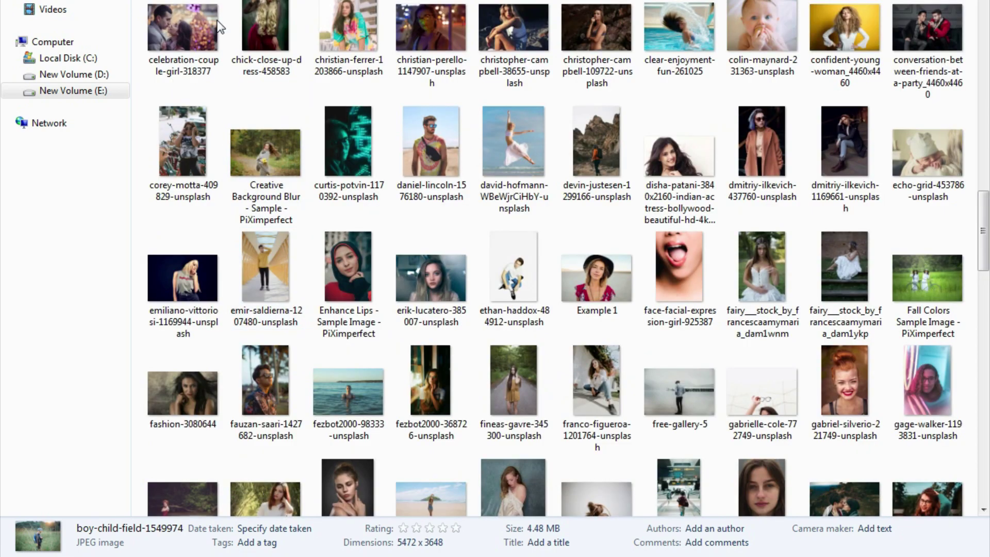
pyautogui.scroll(-4, 301, 341)
pyautogui.scroll(-6, 326, 313)
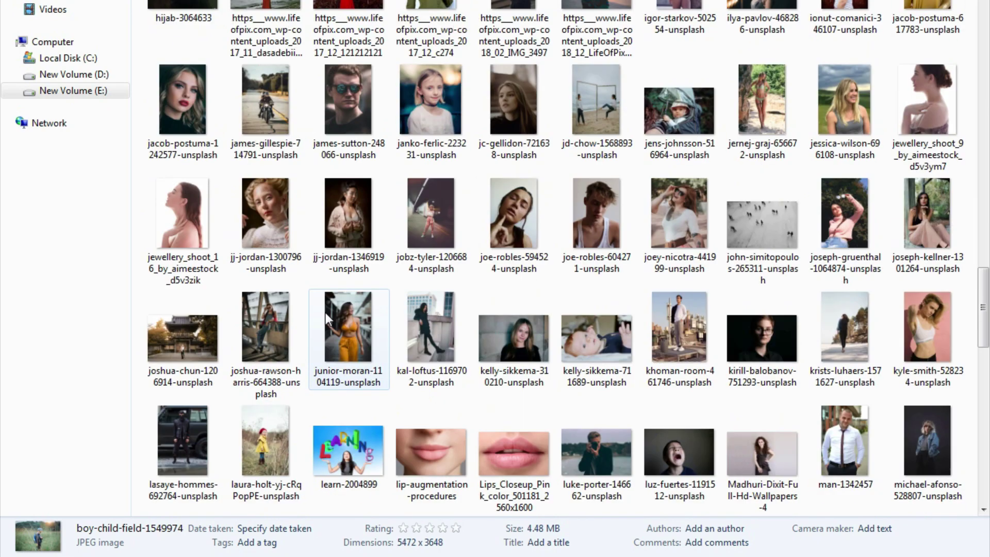
pyautogui.scroll(-10, 326, 312)
pyautogui.scroll(8, 326, 312)
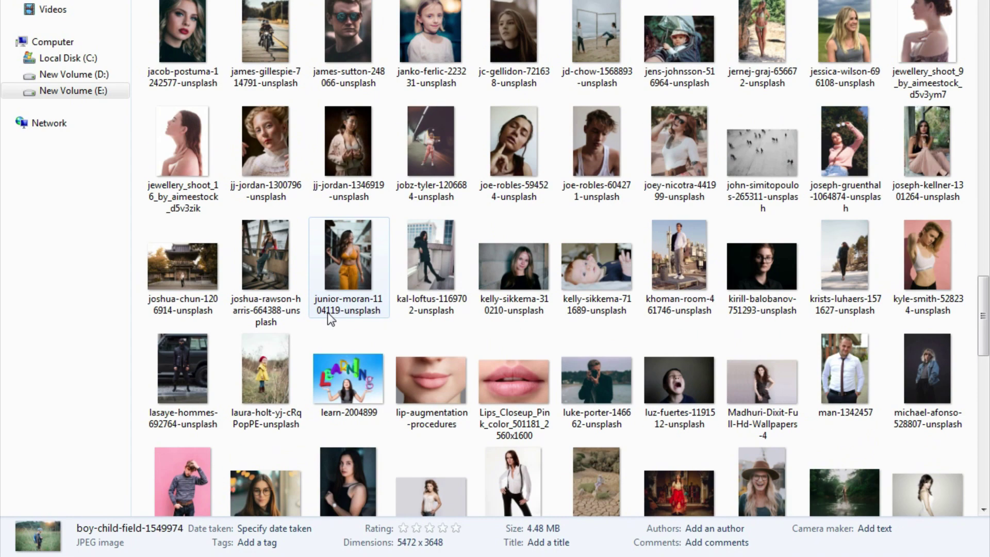
pyautogui.scroll(12, 327, 313)
pyautogui.scroll(12, 352, 242)
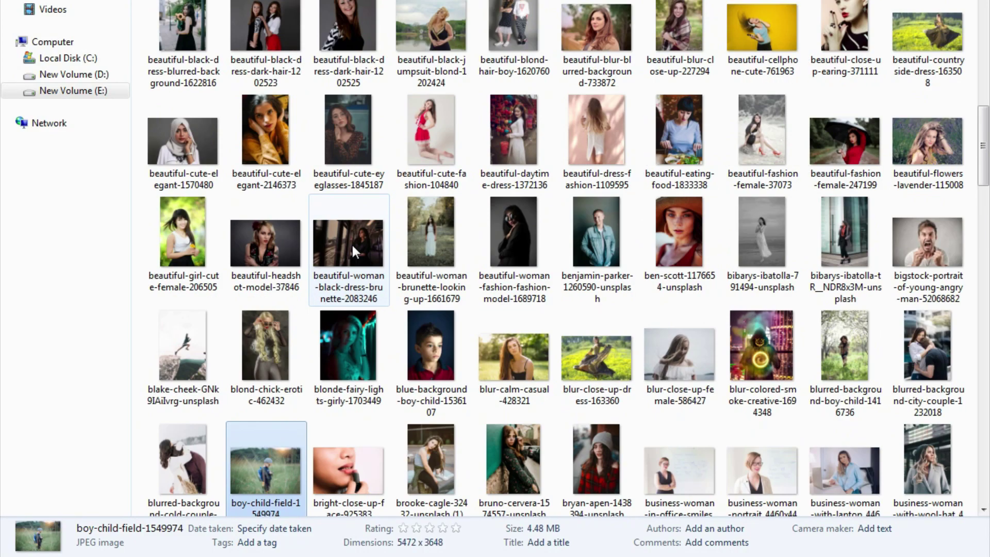
pyautogui.scroll(-5, 324, 258)
pyautogui.moveTo(325, 256); pyautogui.dragTo(247, 536)
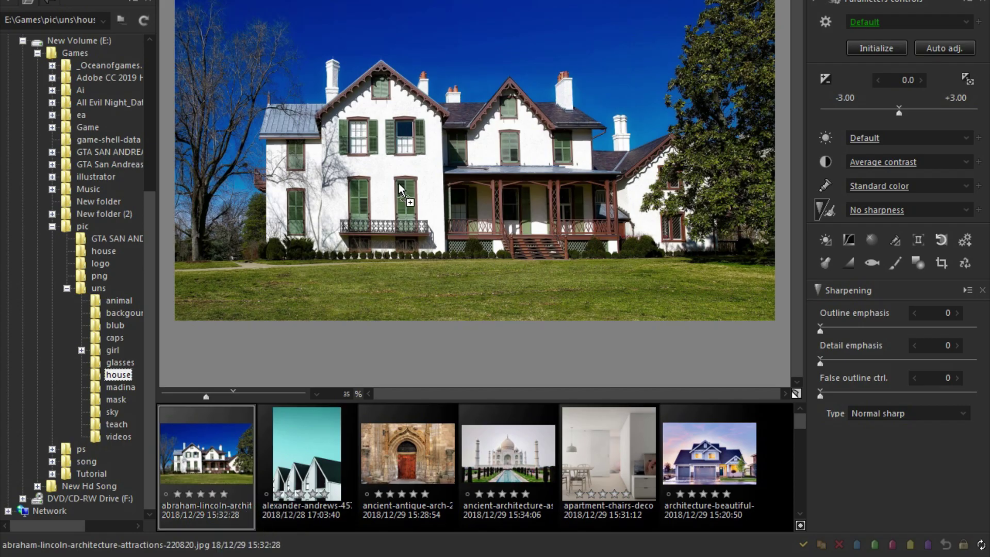
pyautogui.moveTo(401, 185); pyautogui.dragTo(398, 183)
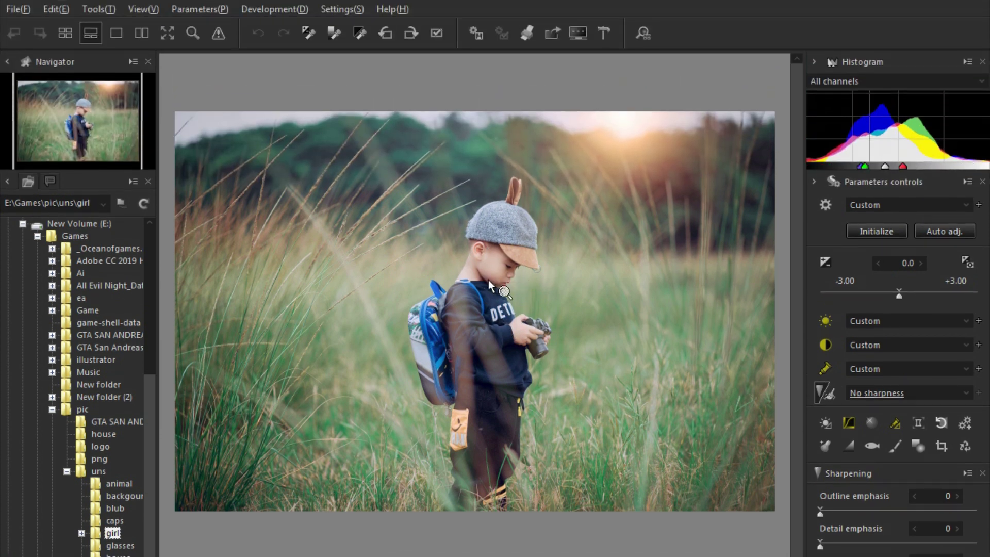
pyautogui.click(492, 282)
pyautogui.click(634, 276)
pyautogui.scroll(3, 475, 309)
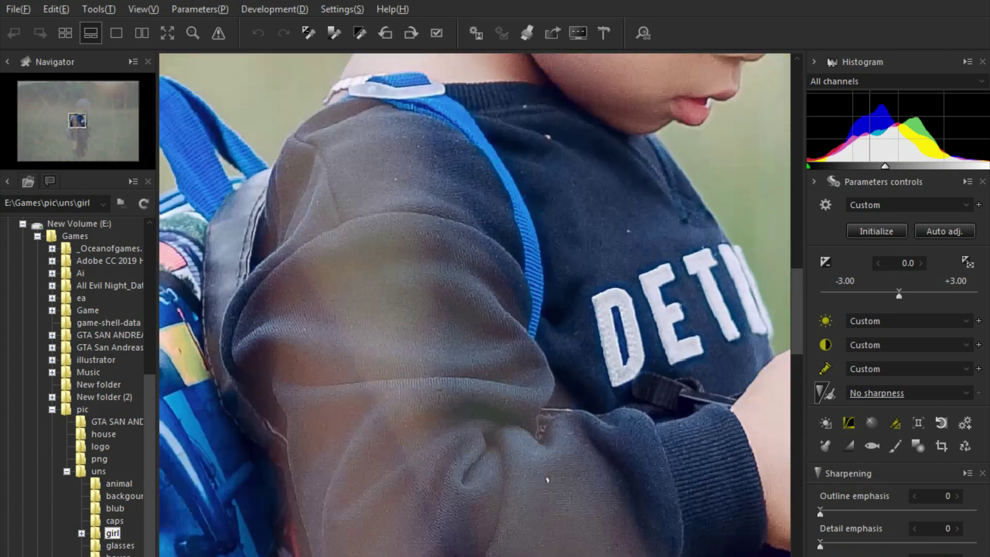
pyautogui.scroll(-2, 474, 310)
pyautogui.scroll(-3, 474, 310)
pyautogui.scroll(3, 475, 309)
pyautogui.scroll(2, 474, 310)
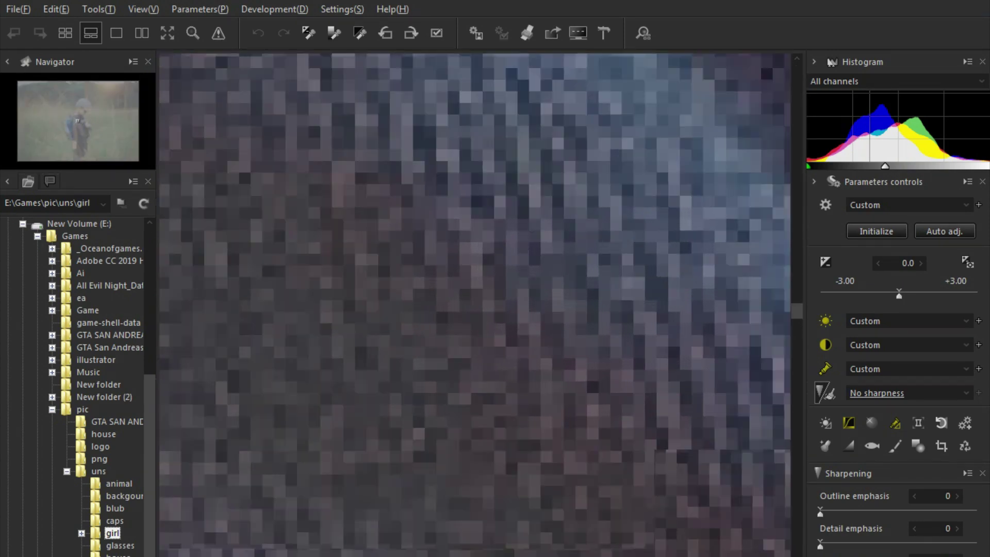
pyautogui.scroll(-5, 474, 309)
pyautogui.scroll(2, 474, 309)
pyautogui.scroll(-2, 179, 344)
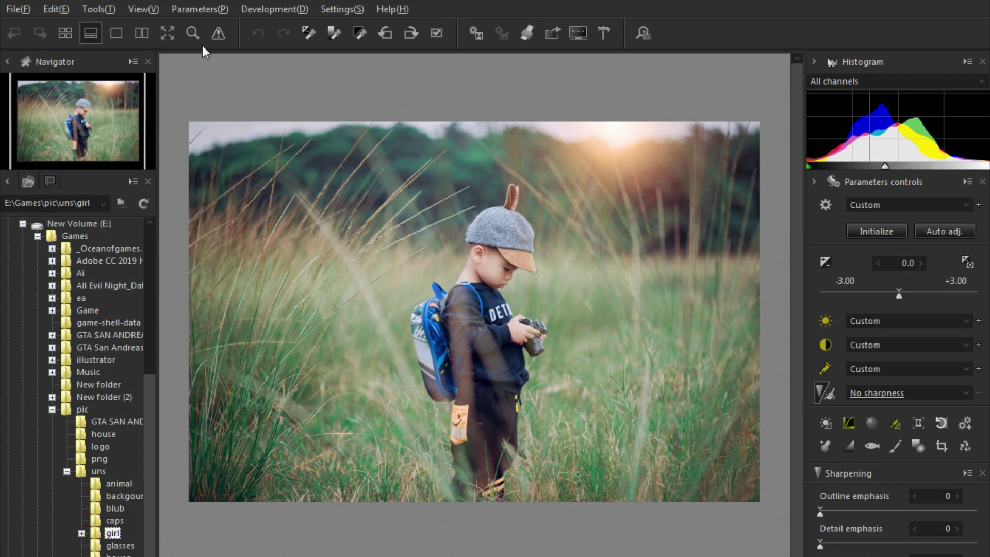
# Try Preview, Thumbnail and Compare views, settle on single-image Preview, and pick the Exposure bias tool.
pyautogui.click(115, 39)
pyautogui.click(63, 34)
pyautogui.click(89, 32)
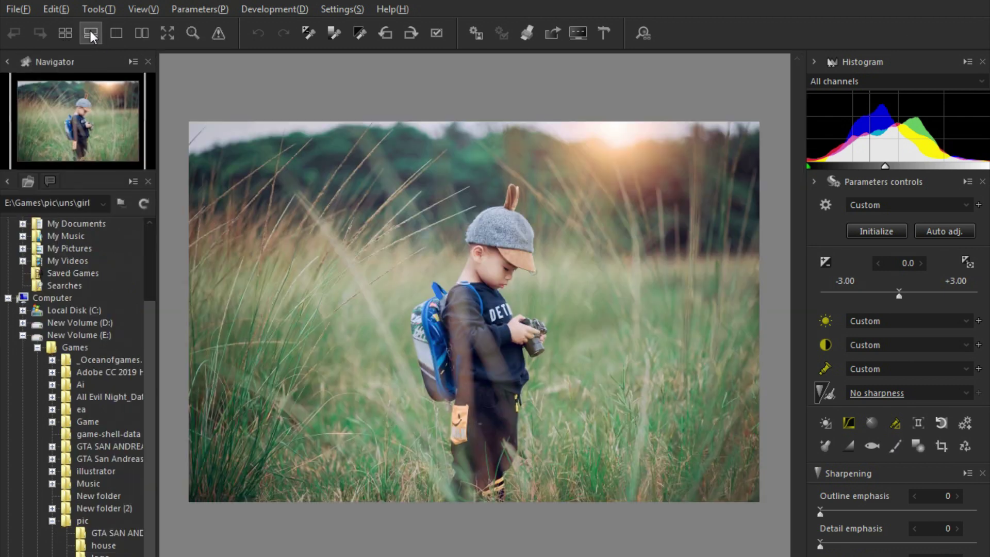
pyautogui.click(118, 35)
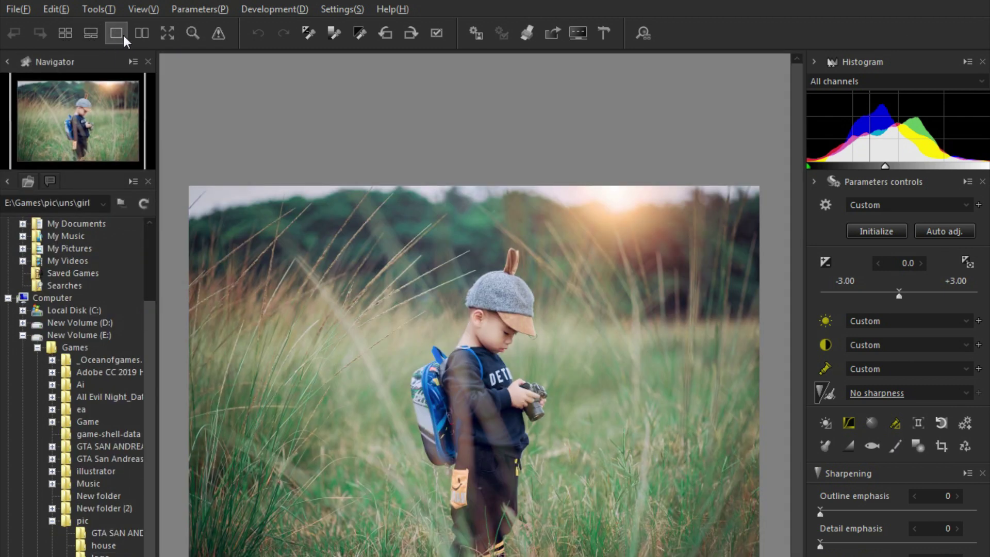
pyautogui.click(140, 35)
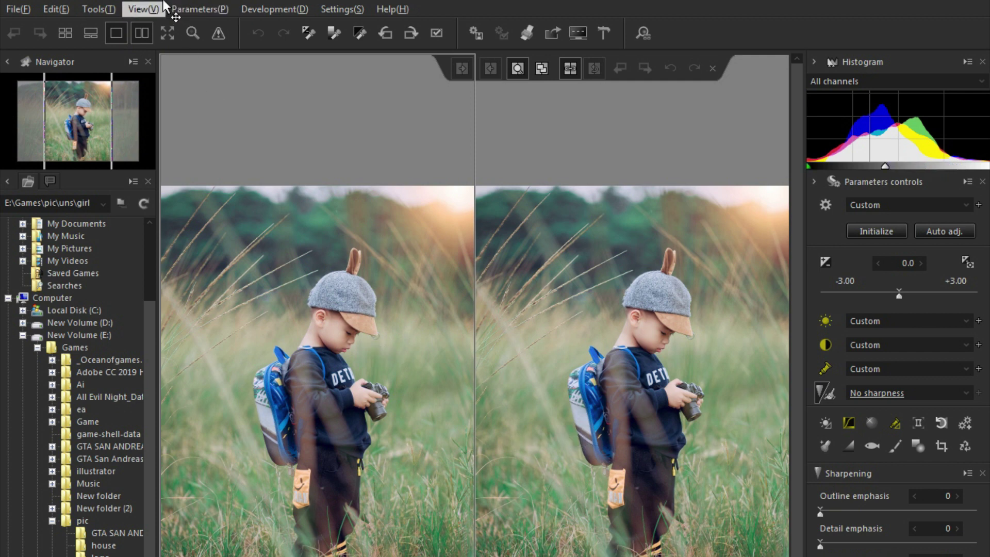
pyautogui.click(143, 40)
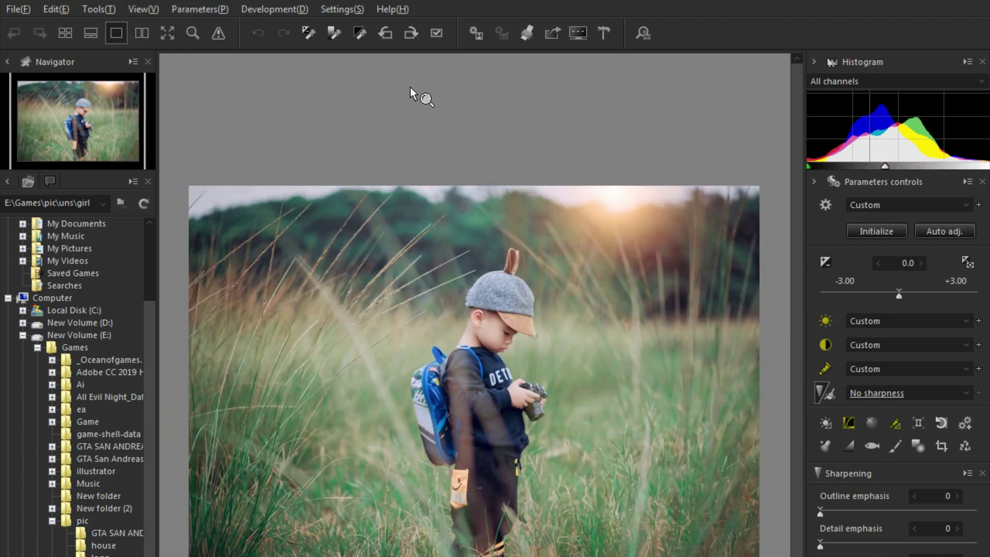
pyautogui.click(315, 35)
# Try a +2.50 exposure spot and a gray-point white balance from the grass, undoing each.
pyautogui.click(372, 301)
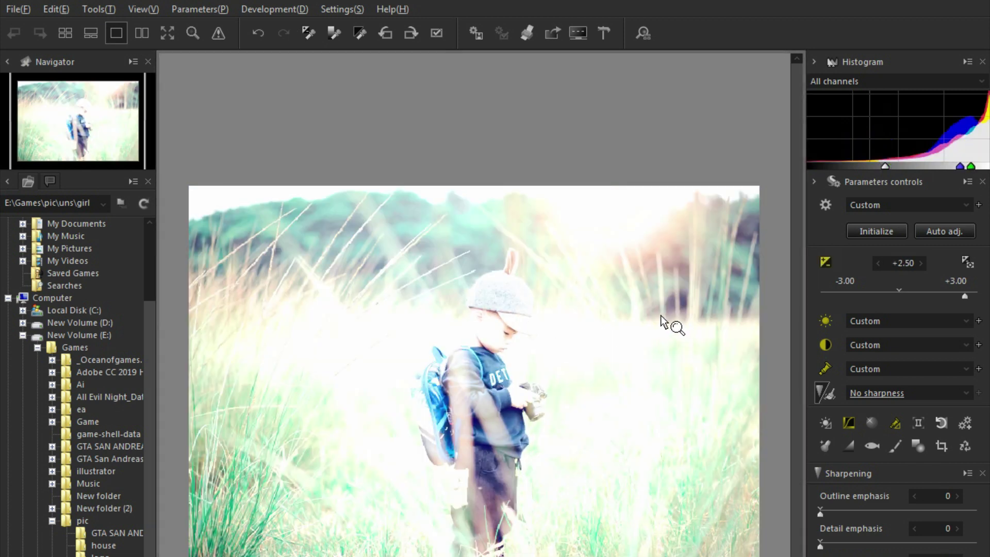
pyautogui.hotkey('ctrl', 'z')
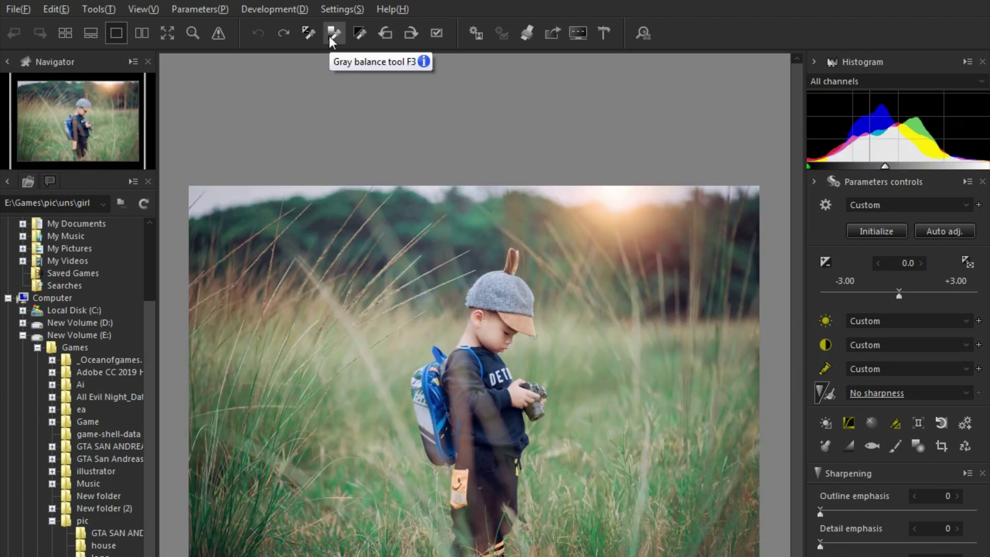
pyautogui.click(332, 34)
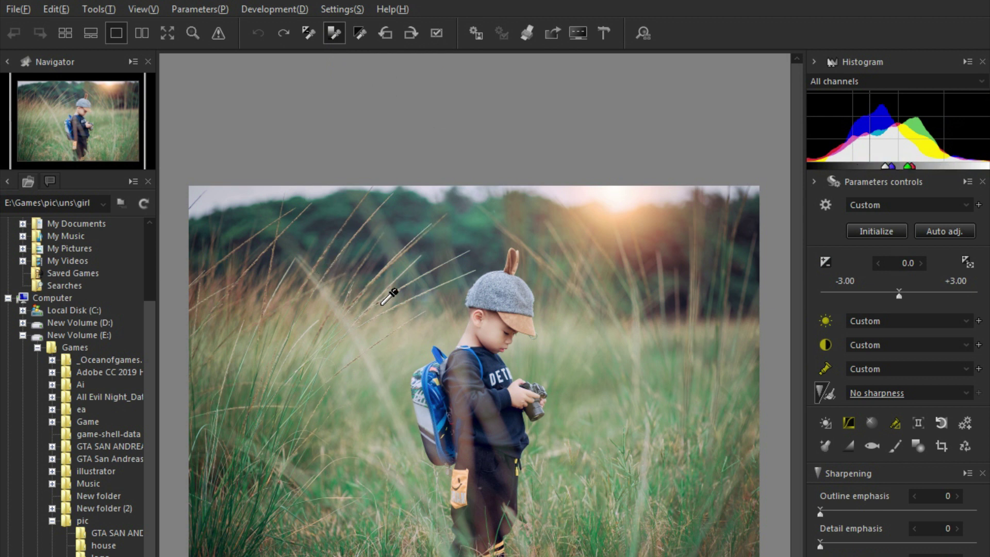
pyautogui.click(363, 334)
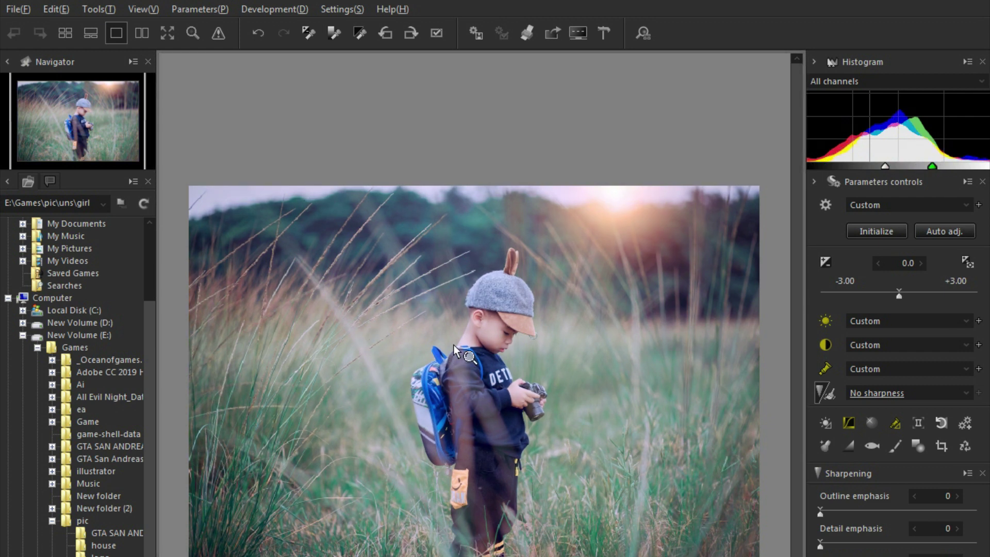
pyautogui.hotkey('ctrl', 'z')
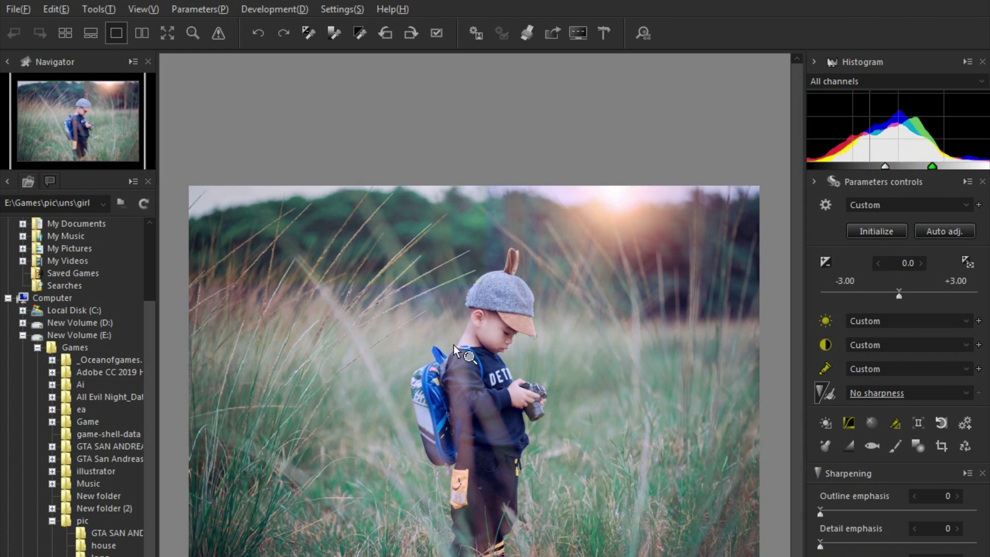
pyautogui.click(367, 34)
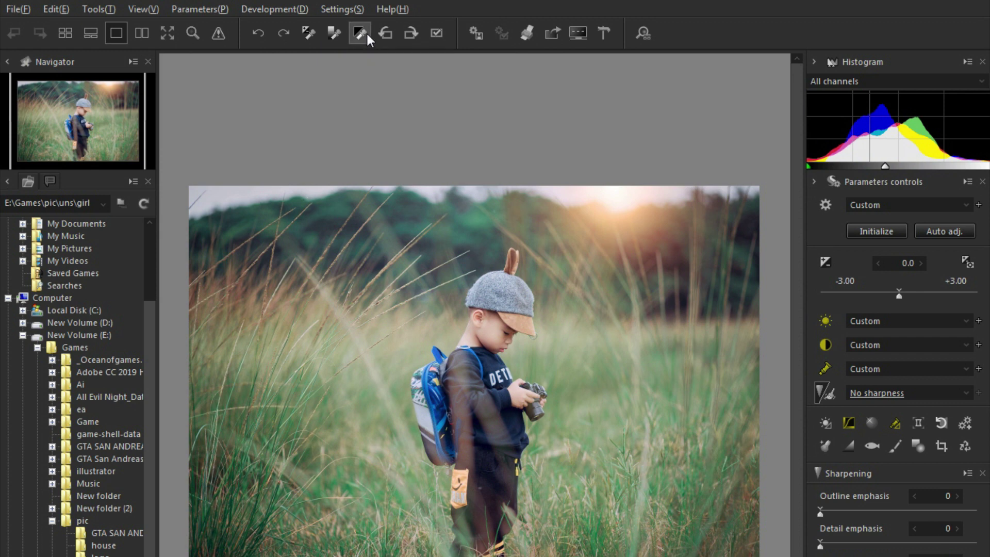
pyautogui.click(730, 281)
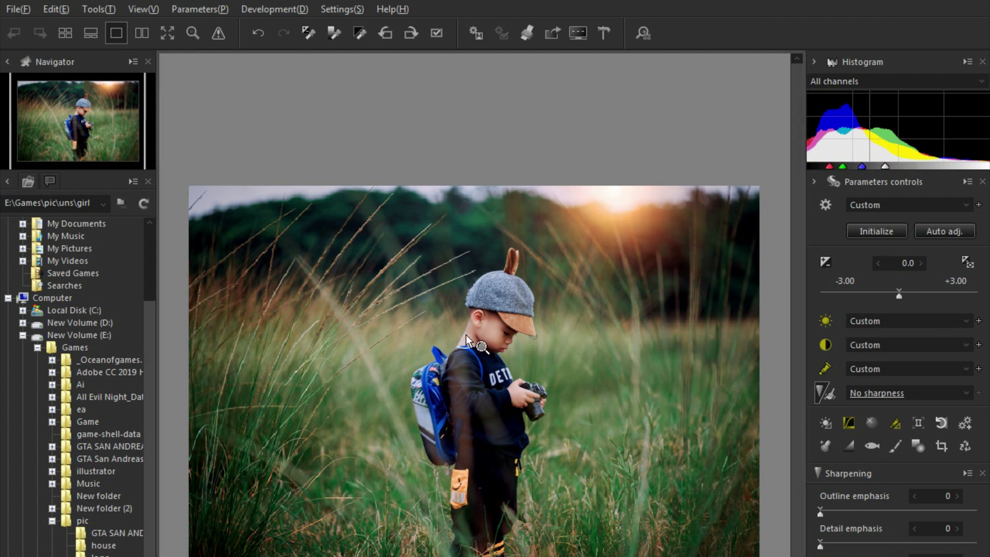
pyautogui.hotkey('ctrl', 'z')
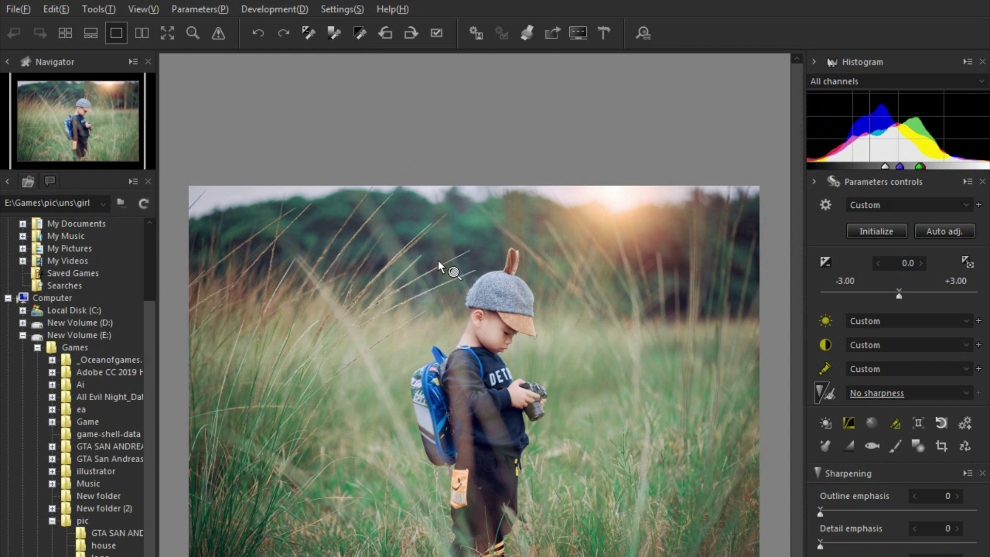
pyautogui.hotkey('ctrl', 'y')
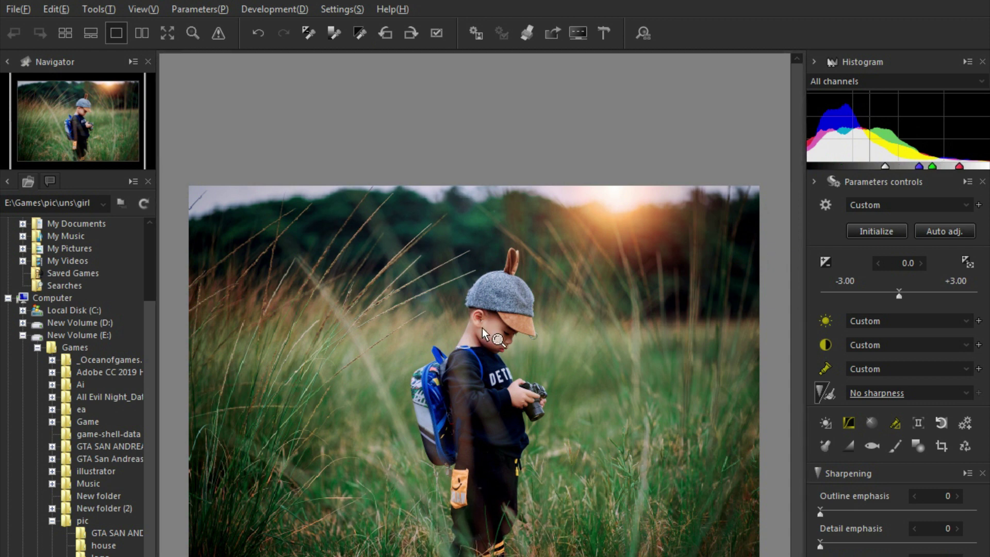
pyautogui.hotkey('ctrl', 'z')
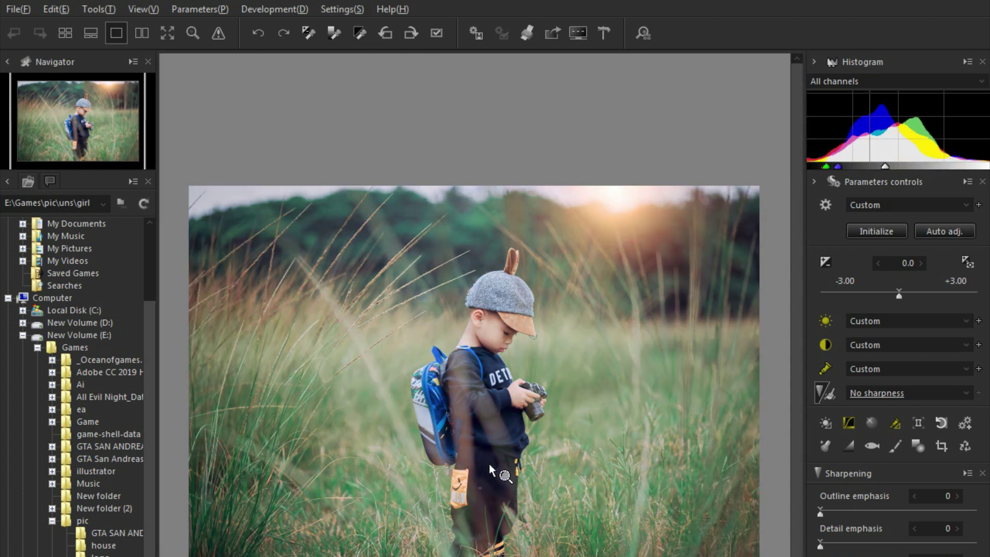
pyautogui.click(380, 33)
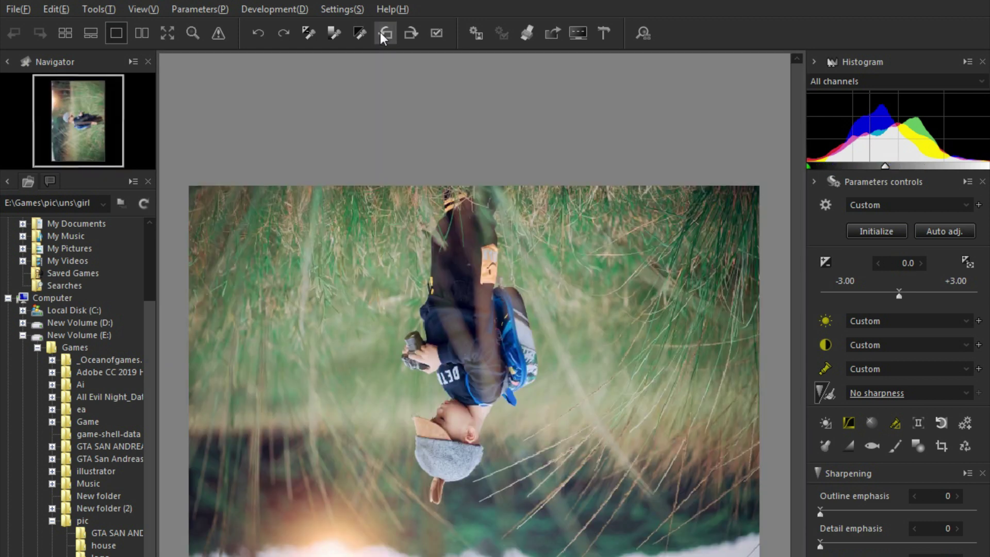
pyautogui.click(381, 32)
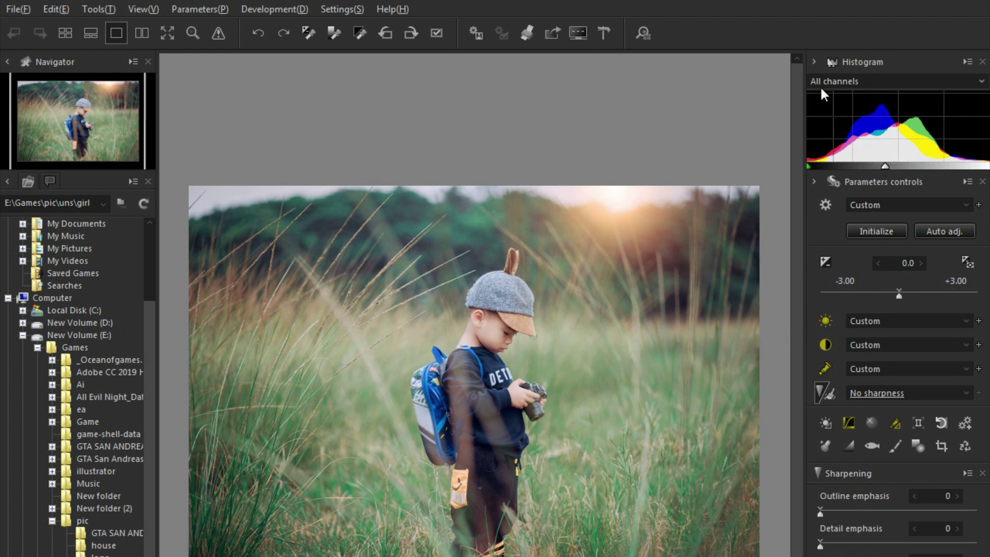
# Keep the histogram on All channels and open the Taste dropdown list.
pyautogui.click(850, 81)
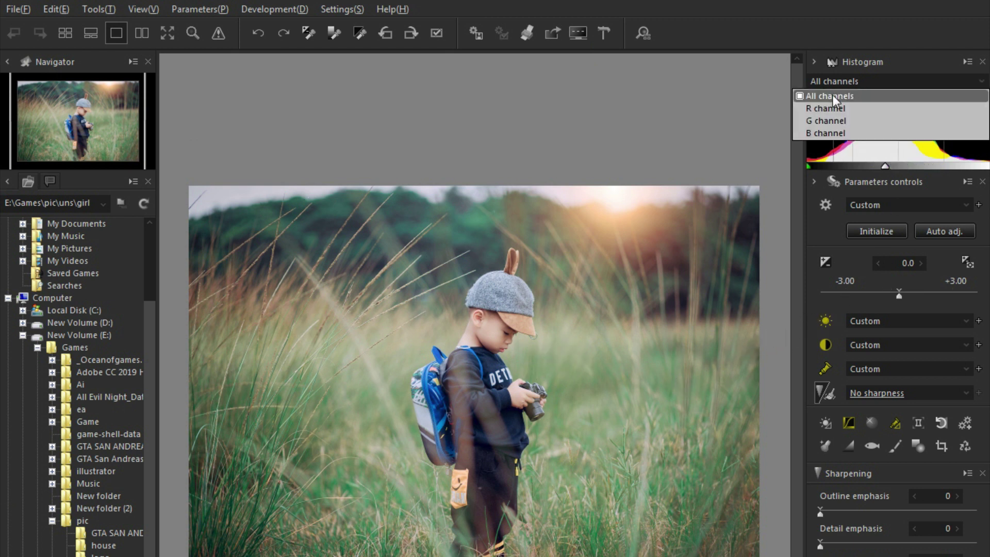
pyautogui.click(879, 79)
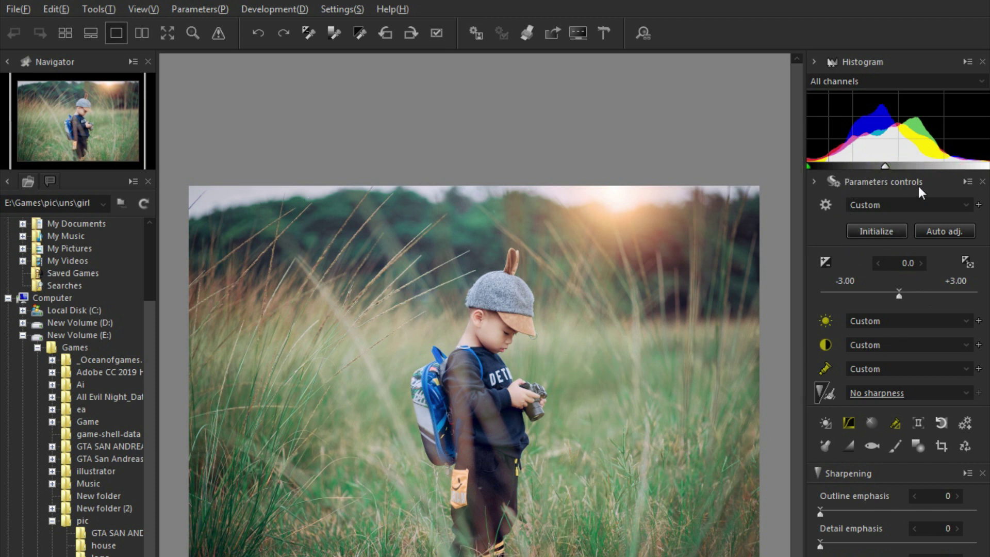
pyautogui.click(878, 204)
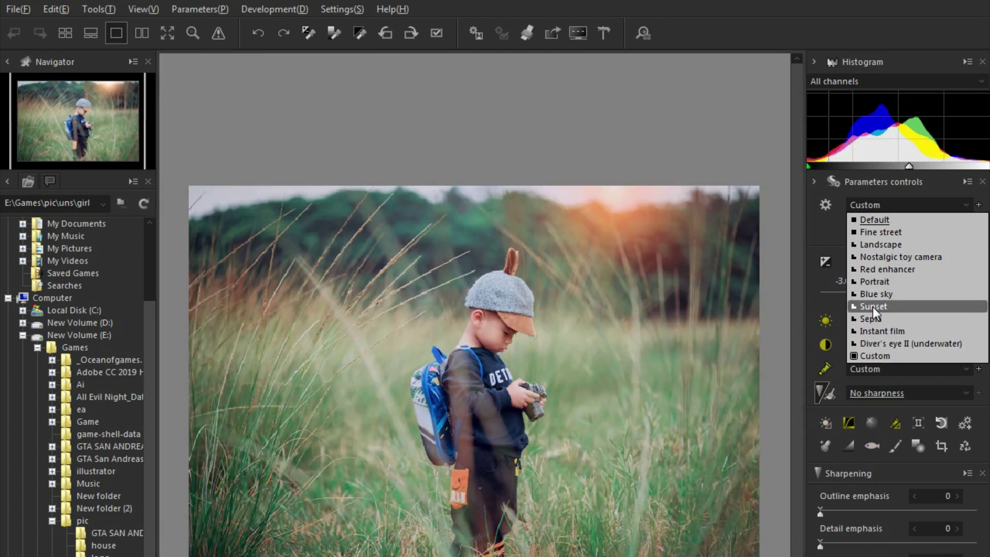
# Apply the Sunset taste, test Initialize and a -1.60 exposure, then restore exposure bias to 0.0.
pyautogui.click(874, 306)
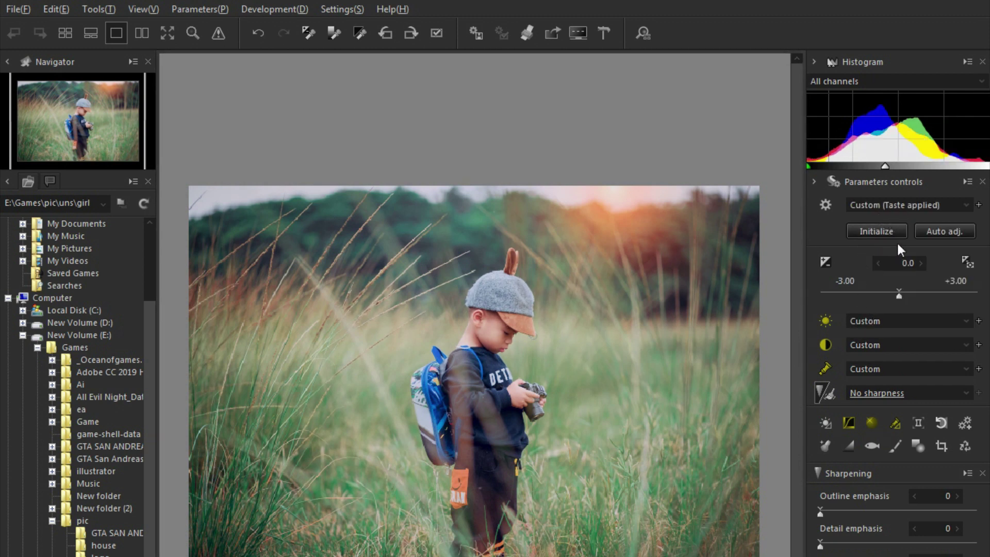
pyautogui.click(877, 235)
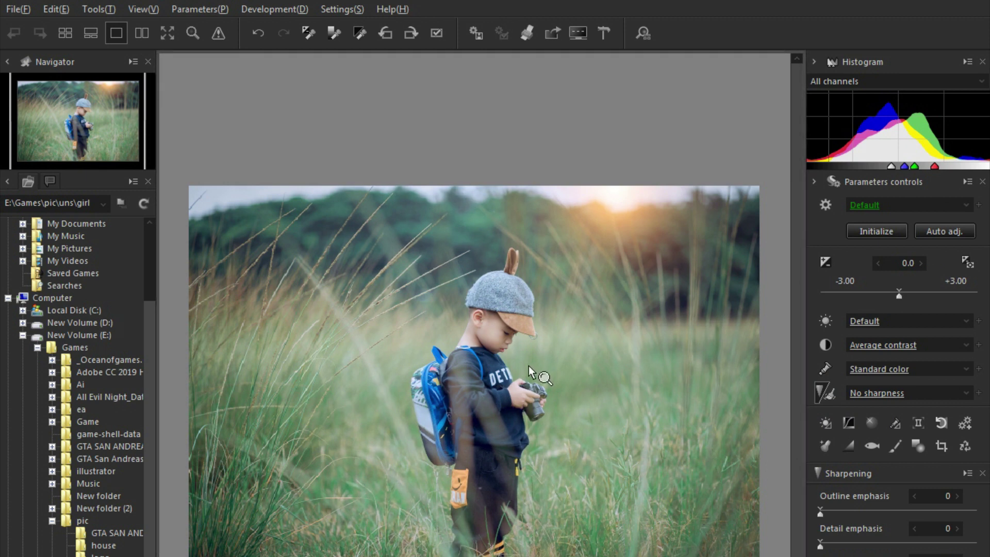
pyautogui.hotkey('ctrl', 'z')
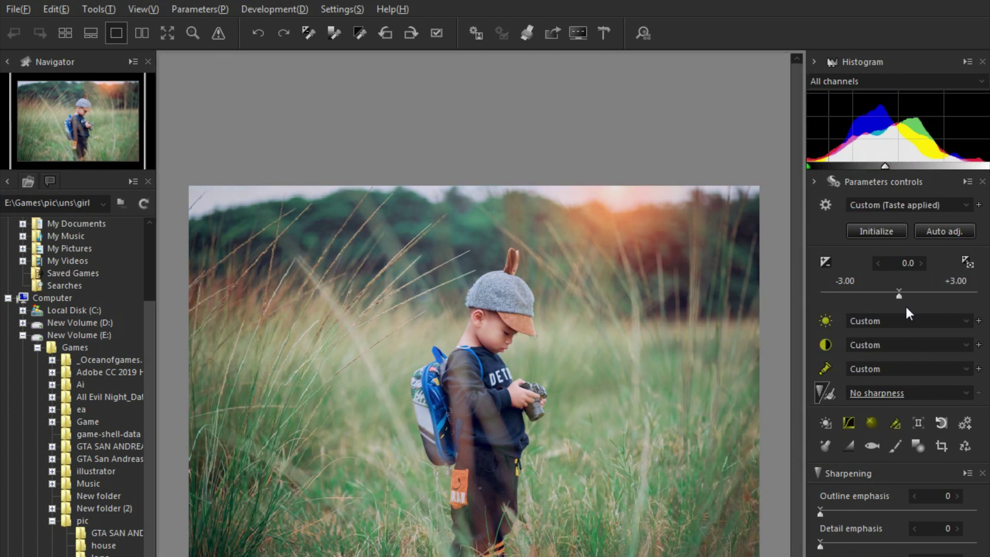
pyautogui.moveTo(899, 294)
pyautogui.mouseDown()
pyautogui.moveTo(924, 288)
pyautogui.moveTo(860, 298)
pyautogui.mouseUp()
pyautogui.click(896, 300)
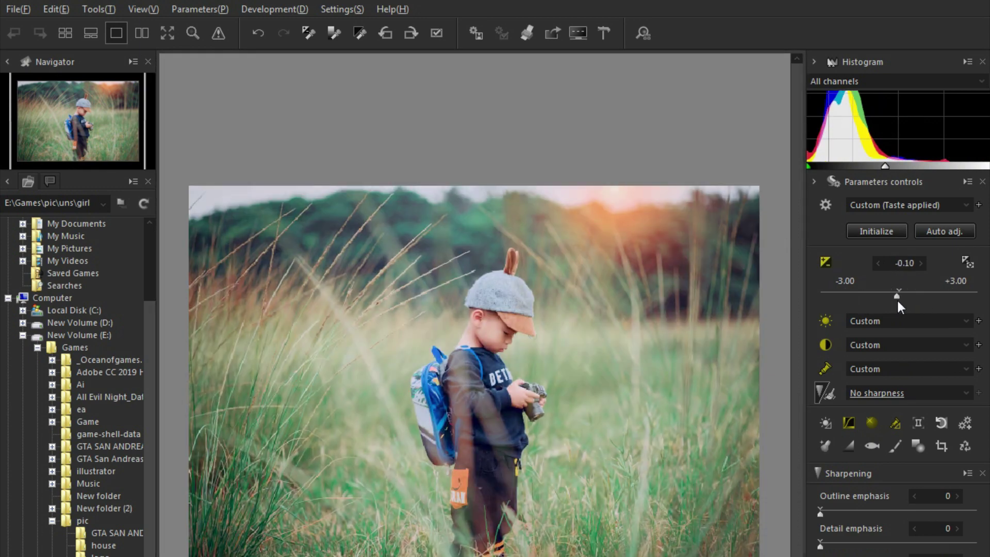
pyautogui.hotkey('ctrl', 'z')
pyautogui.click(898, 300)
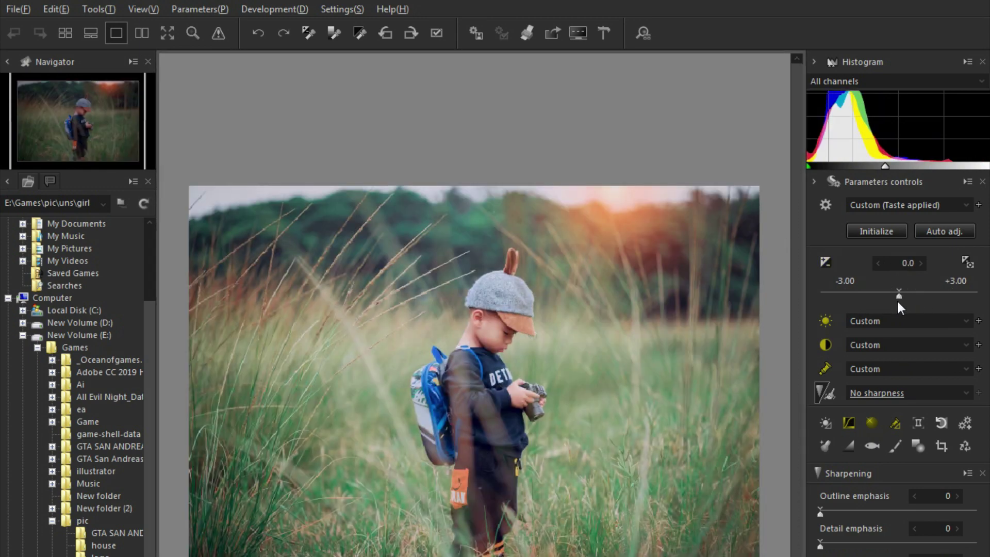
# Run Auto adj. to lift exposure to +0.42, then undo to return white balance to Custom.
pyautogui.click(947, 232)
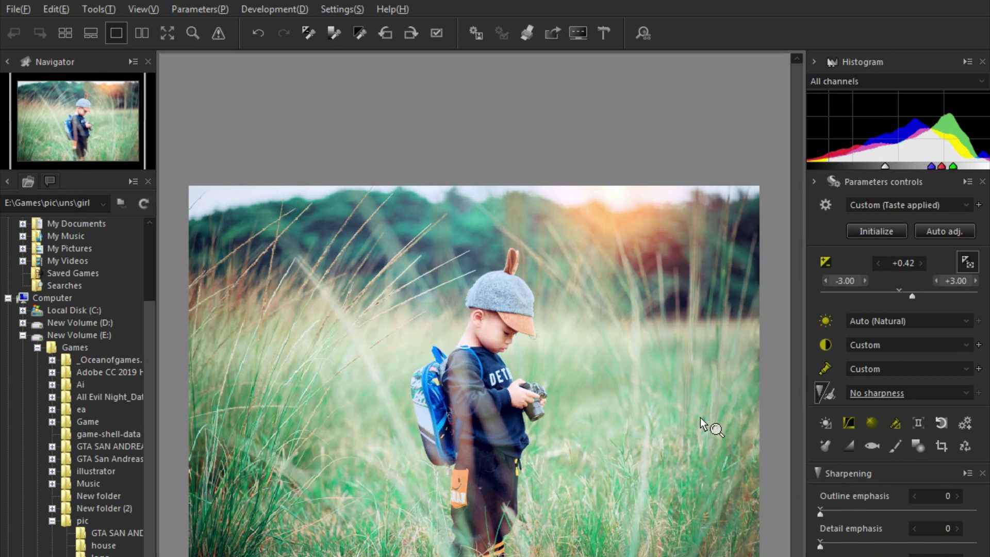
pyautogui.hotkey('ctrl', 'z')
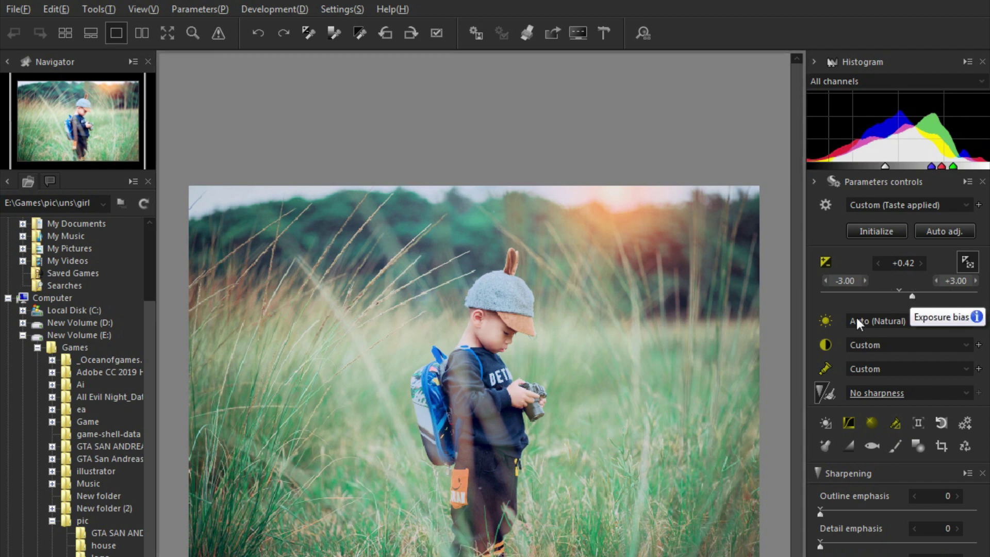
pyautogui.hotkey('ctrl', 'z')
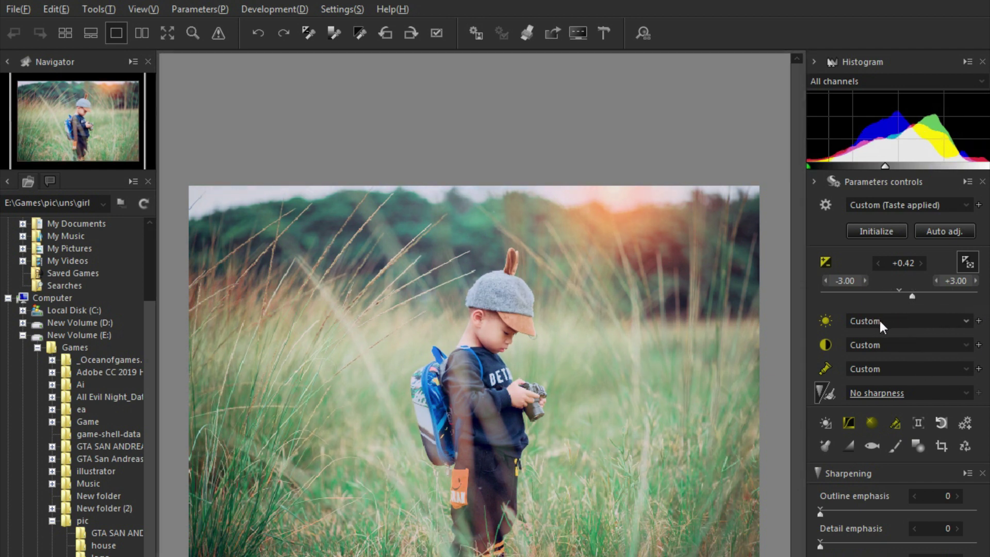